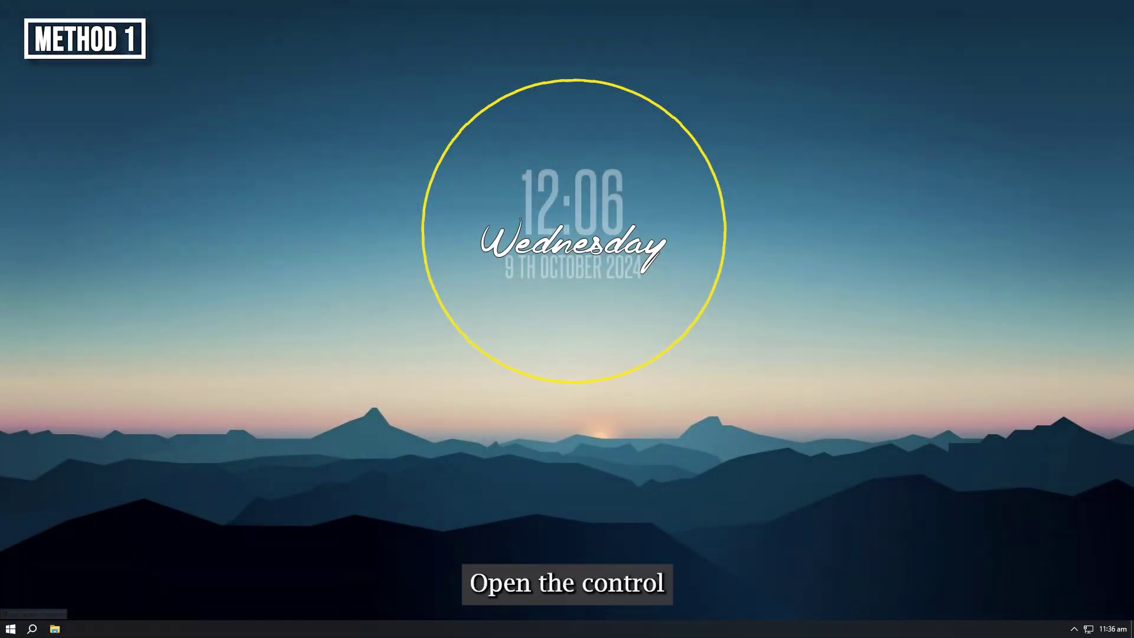
Step: Open Windows Defender Firewall with Advanced Security through Control Panel's System and Security
{"action": "key", "text": "super"}
{"action": "left_click", "coordinate": [93, 408]}
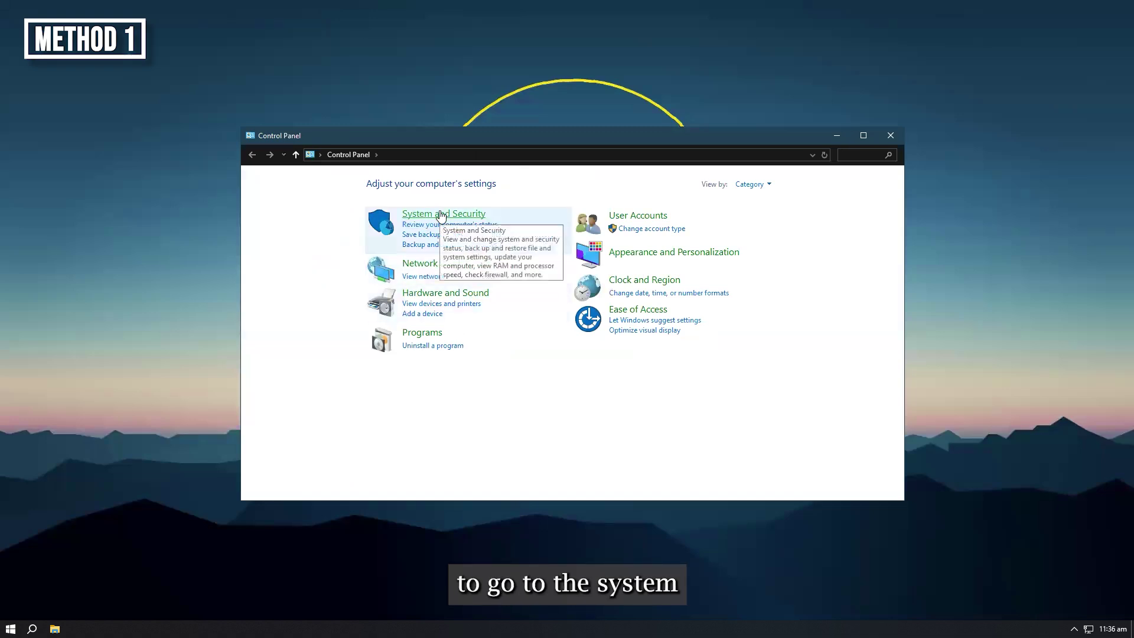
{"action": "left_click", "coordinate": [441, 215]}
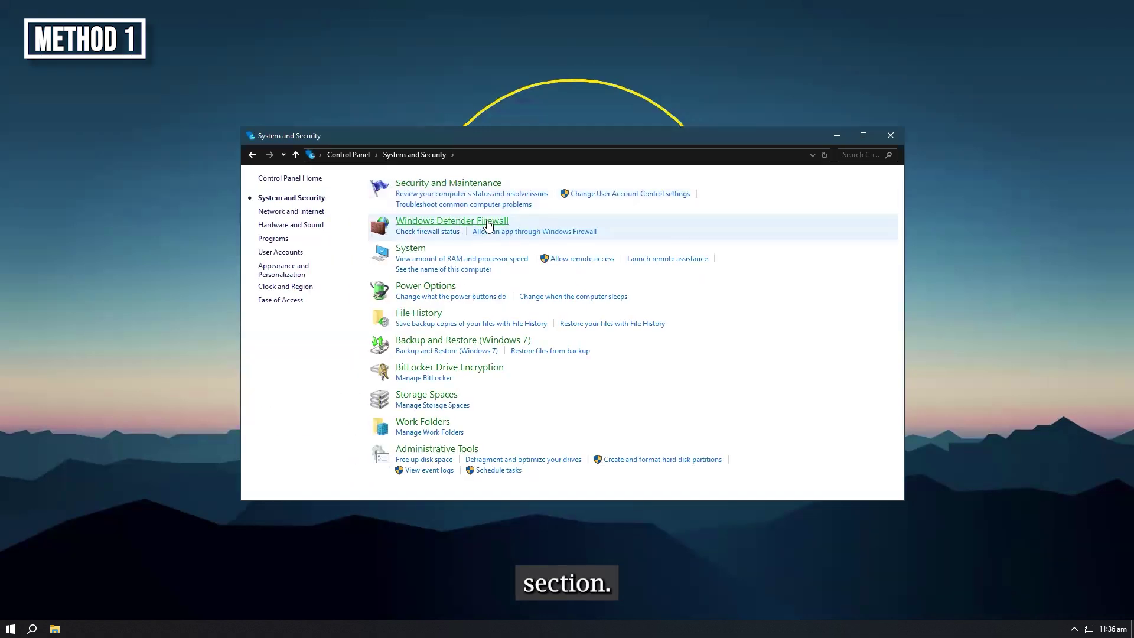
{"action": "left_click", "coordinate": [488, 223]}
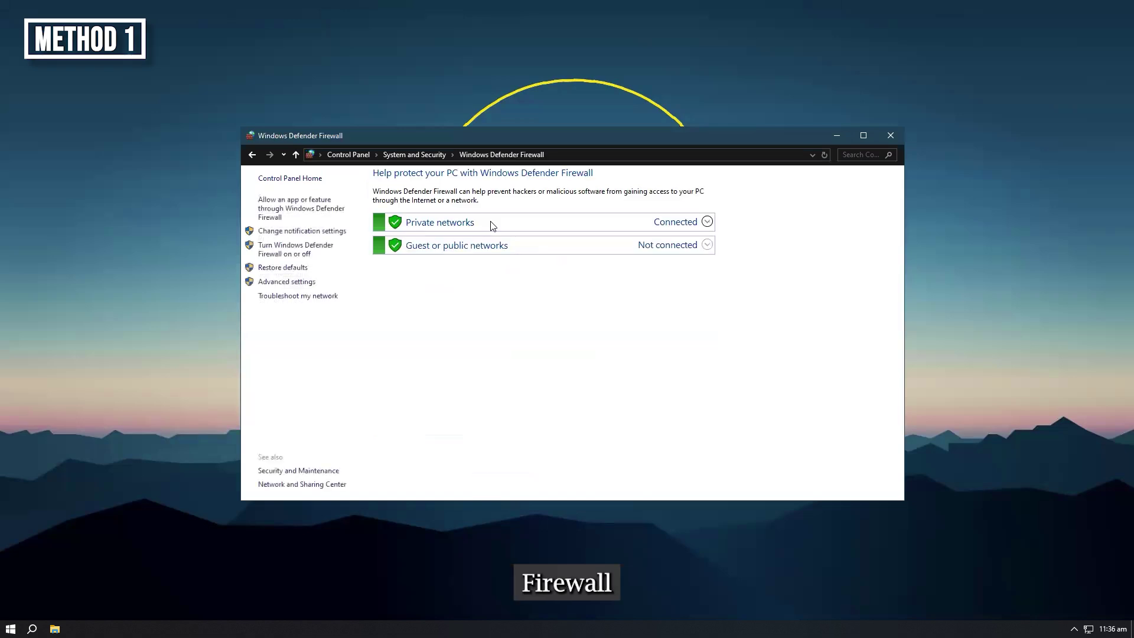
{"action": "left_click", "coordinate": [297, 282]}
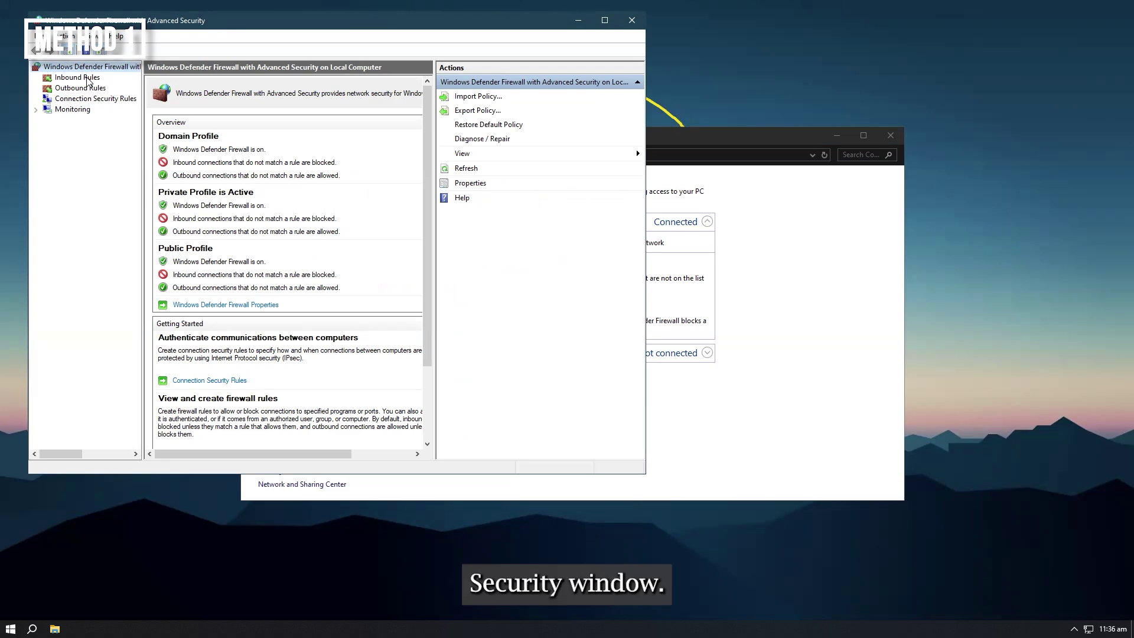
Step: Set the inbound Remote Desktop - User Mode (UDP-In) rule to Block the connection, then close the firewall windows
{"action": "left_click", "coordinate": [78, 77]}
{"action": "scroll", "coordinate": [258, 346], "scroll_direction": "down", "scroll_amount": 10}
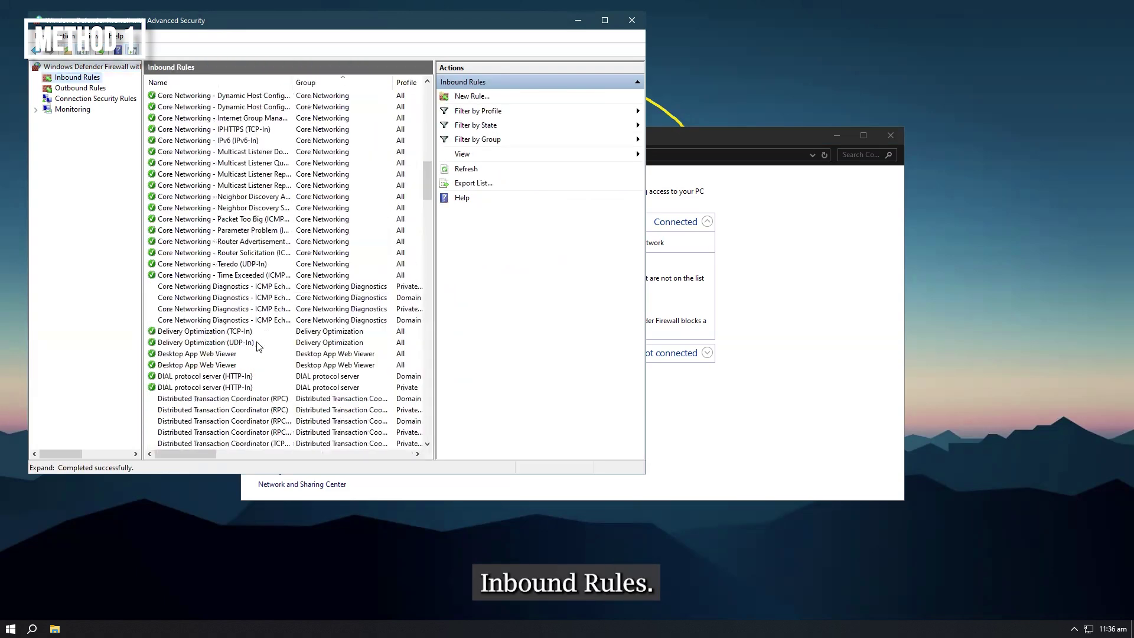
{"action": "scroll", "coordinate": [258, 346], "scroll_direction": "down", "scroll_amount": 20}
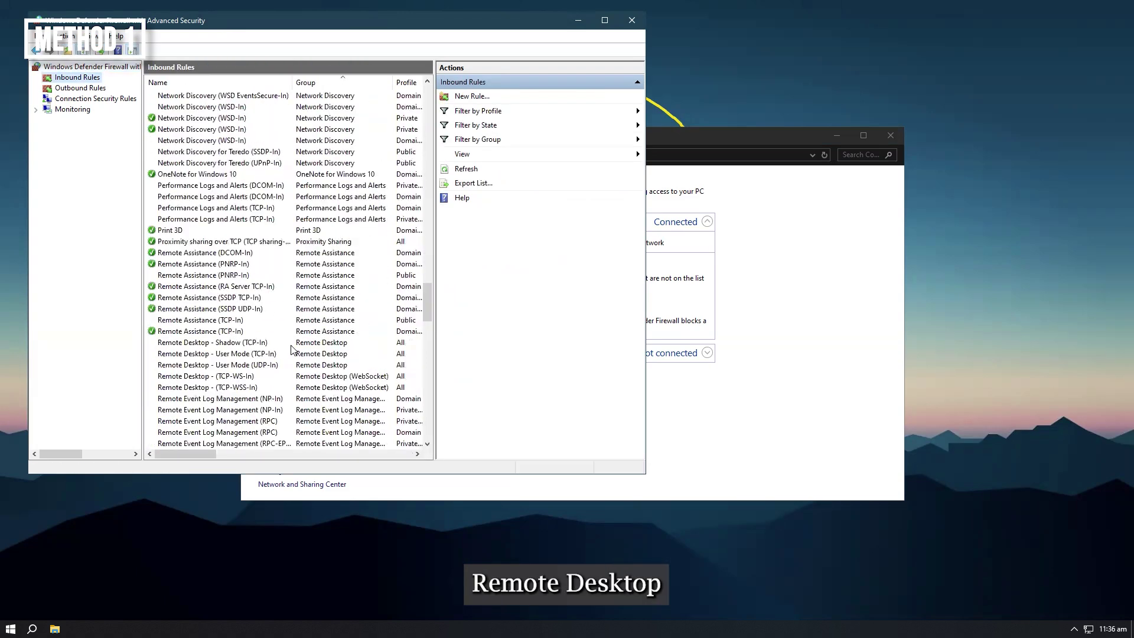
{"action": "scroll", "coordinate": [290, 350], "scroll_direction": "down", "scroll_amount": 5}
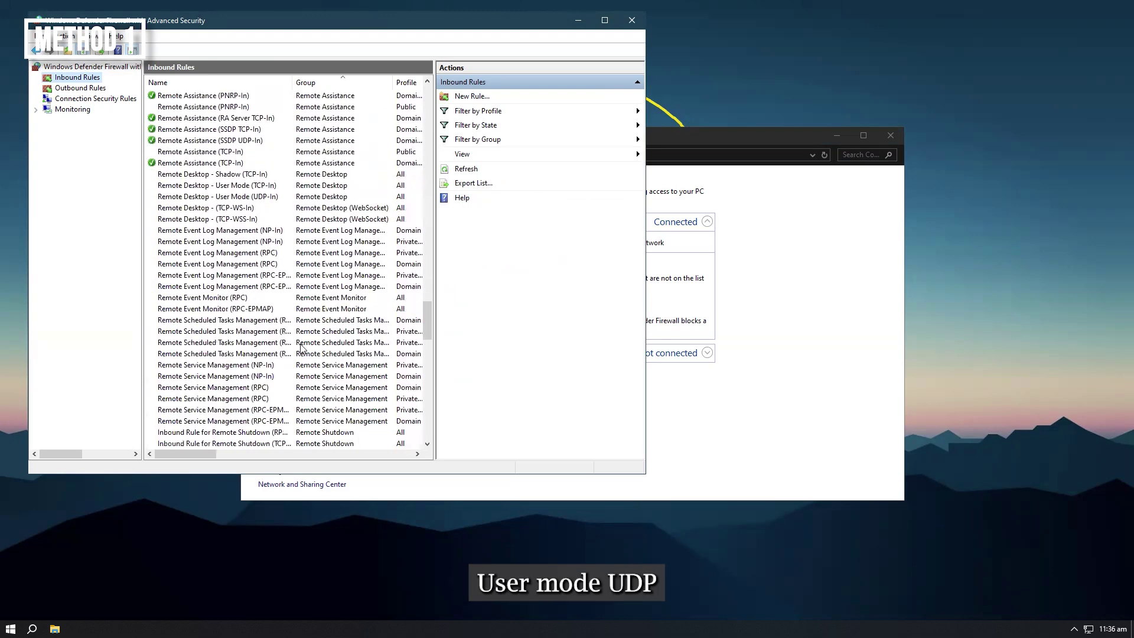
{"action": "double_click", "coordinate": [247, 198]}
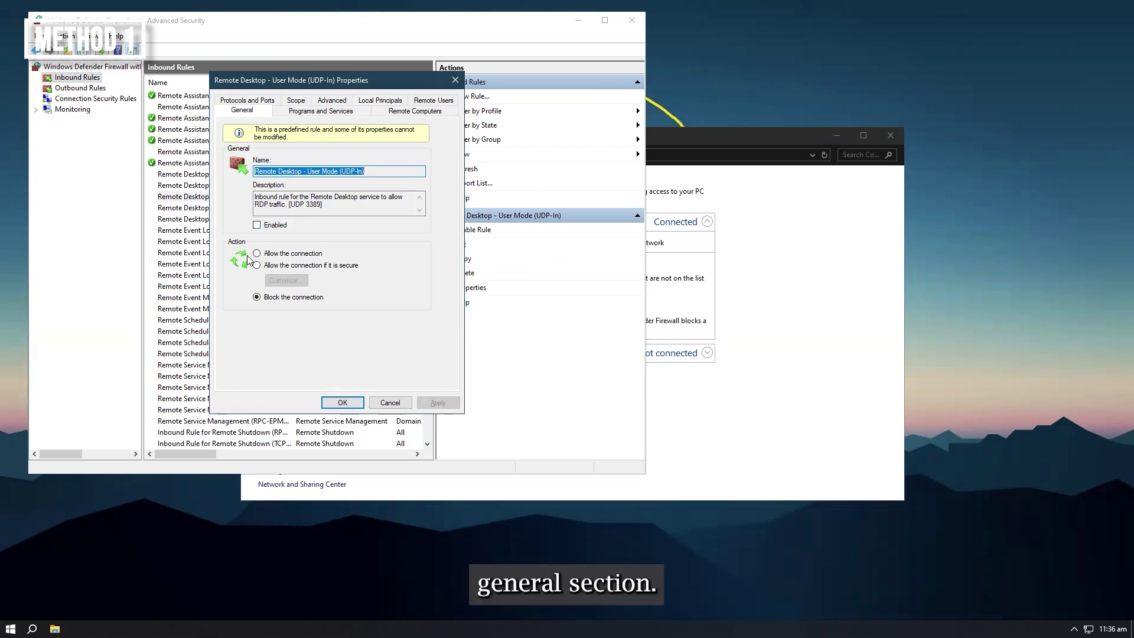
{"action": "left_click", "coordinate": [257, 299]}
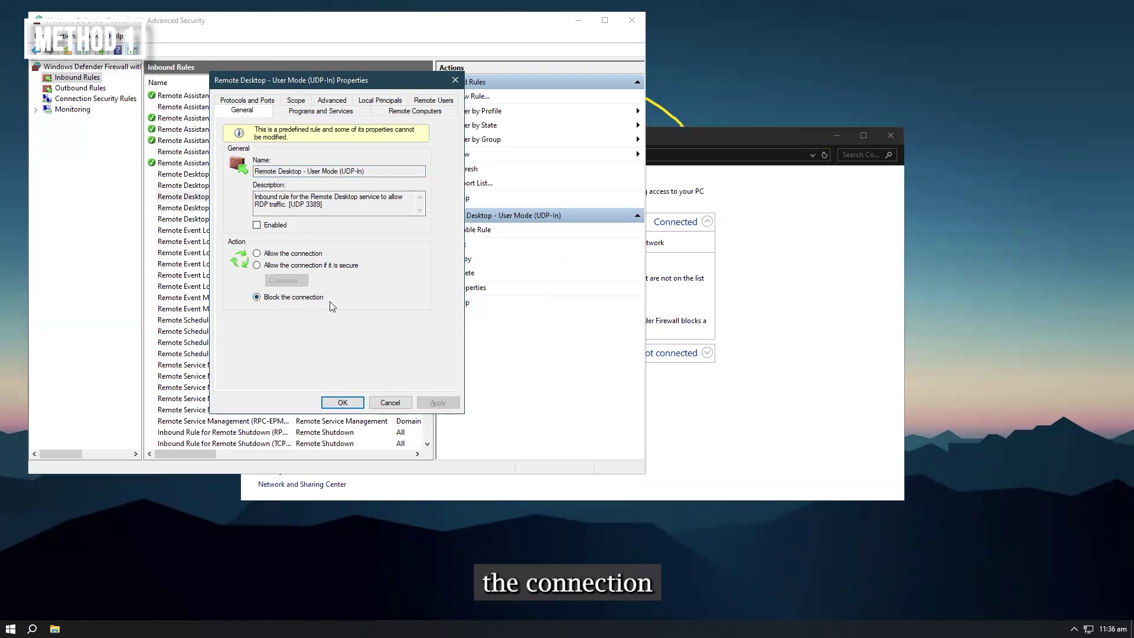
{"action": "left_click", "coordinate": [342, 403]}
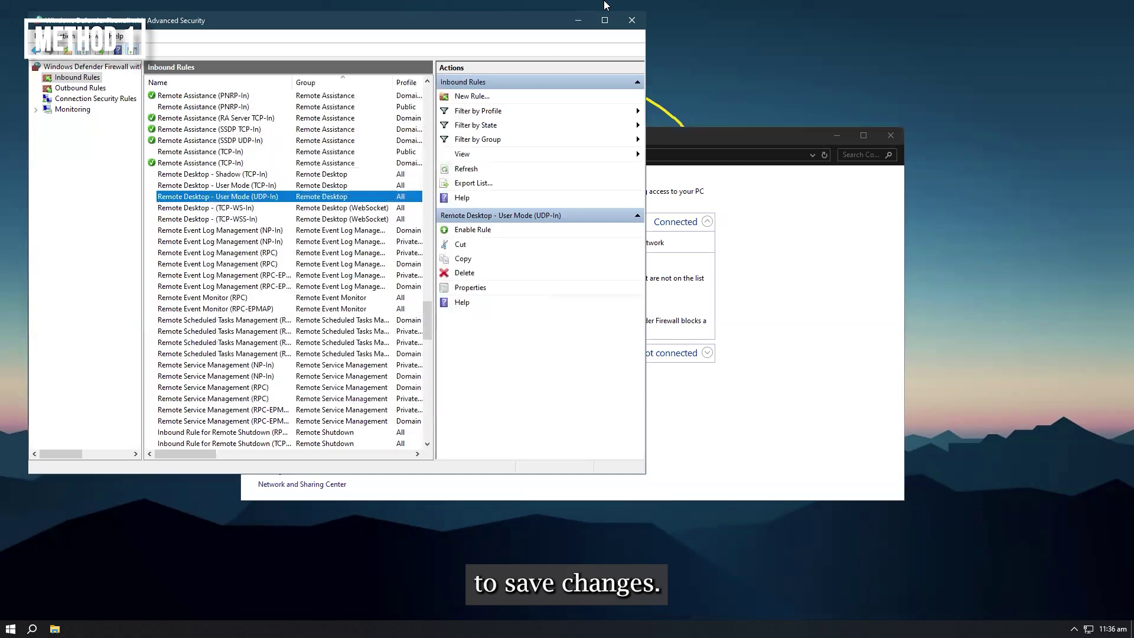
{"action": "left_click", "coordinate": [631, 20]}
{"action": "left_click", "coordinate": [891, 136]}
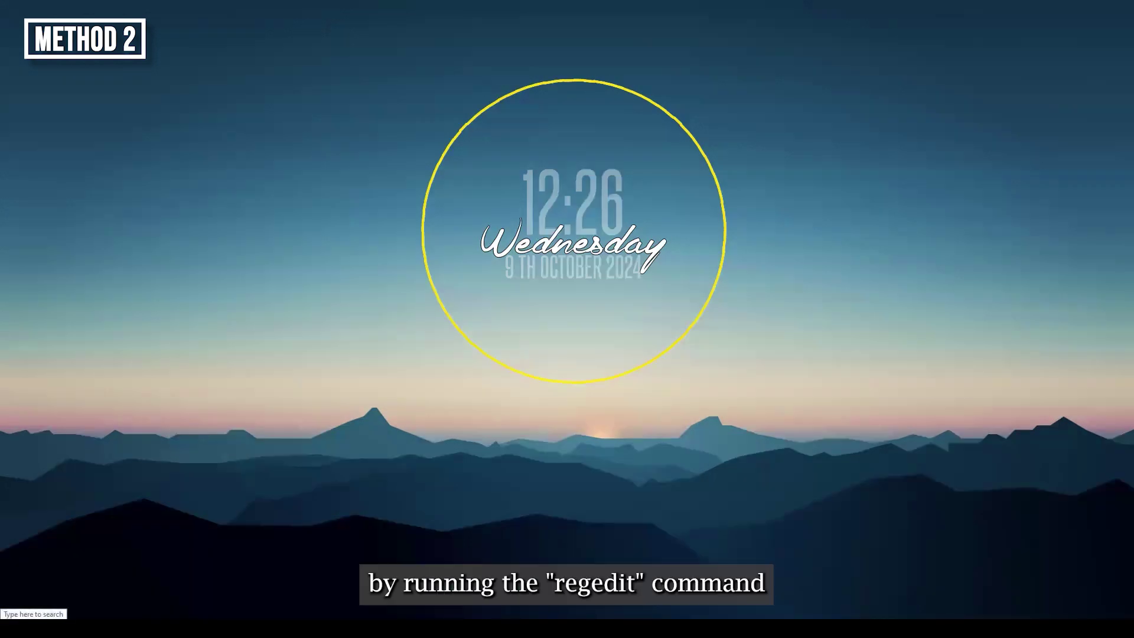
Step: Start a Windows search for the Run app
{"action": "key", "text": "super+s"}
Step: Launch Registry Editor by running regedit from the Run dialog
{"action": "type", "text": "r"}
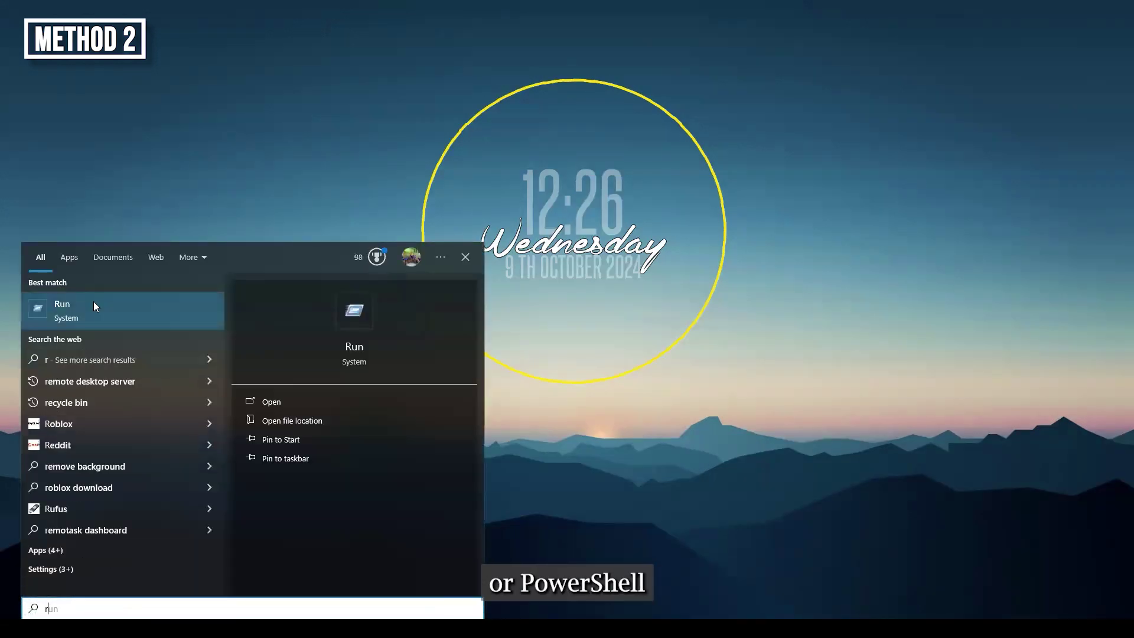
{"action": "left_click", "coordinate": [92, 303]}
{"action": "left_click", "coordinate": [100, 595]}
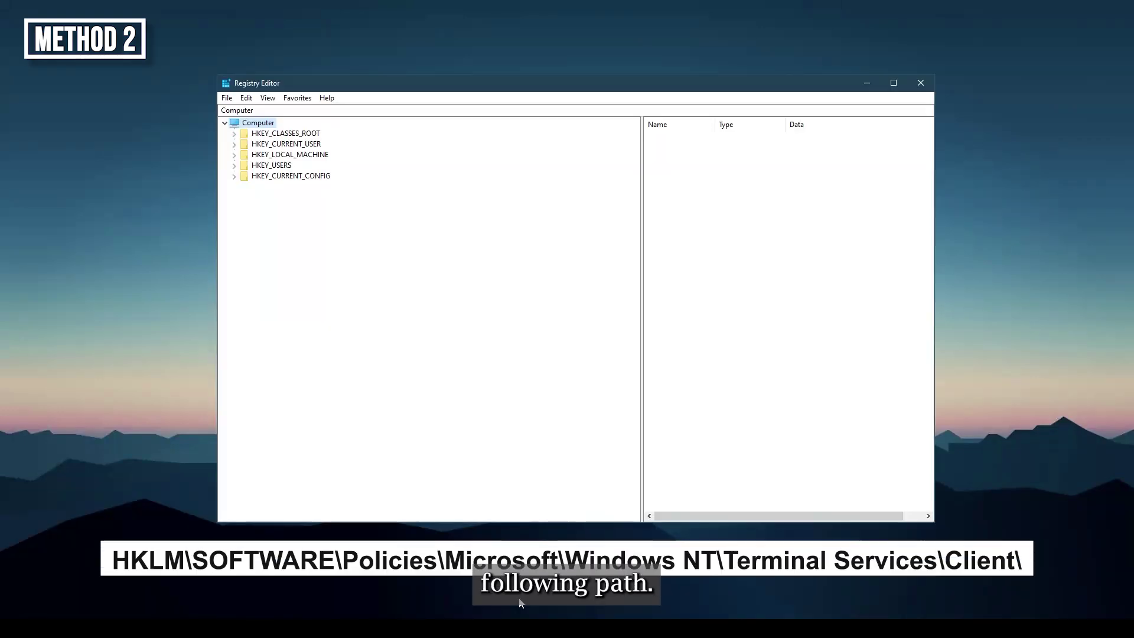
Step: Navigate to HKLM\SOFTWARE\Policies\Microsoft\Windows NT\Terminal Services\Client and show its values
{"action": "left_click", "coordinate": [235, 155]}
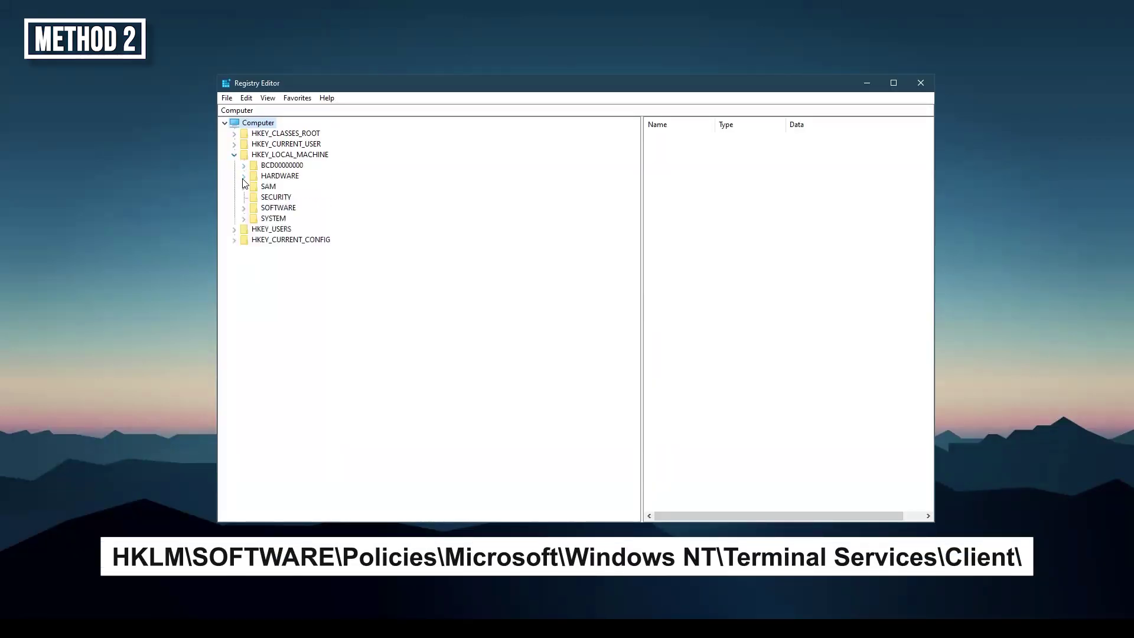
{"action": "left_click", "coordinate": [243, 208]}
{"action": "scroll", "coordinate": [296, 331], "scroll_direction": "down", "scroll_amount": 3}
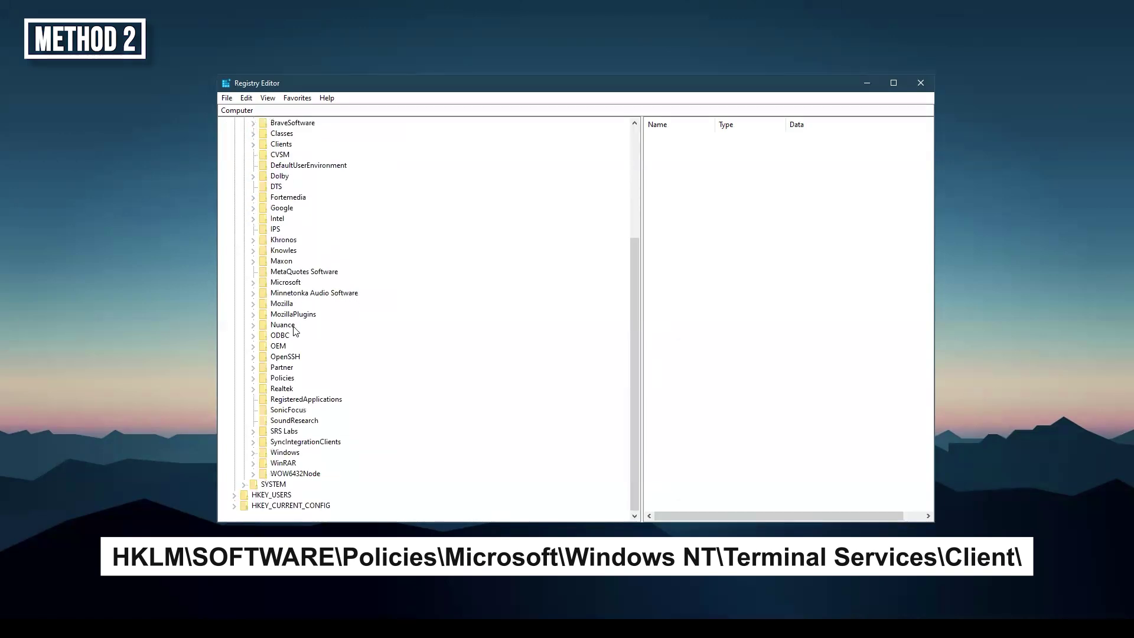
{"action": "left_click", "coordinate": [258, 453]}
{"action": "left_click", "coordinate": [254, 443]}
{"action": "left_click", "coordinate": [254, 379]}
{"action": "left_click", "coordinate": [262, 400]}
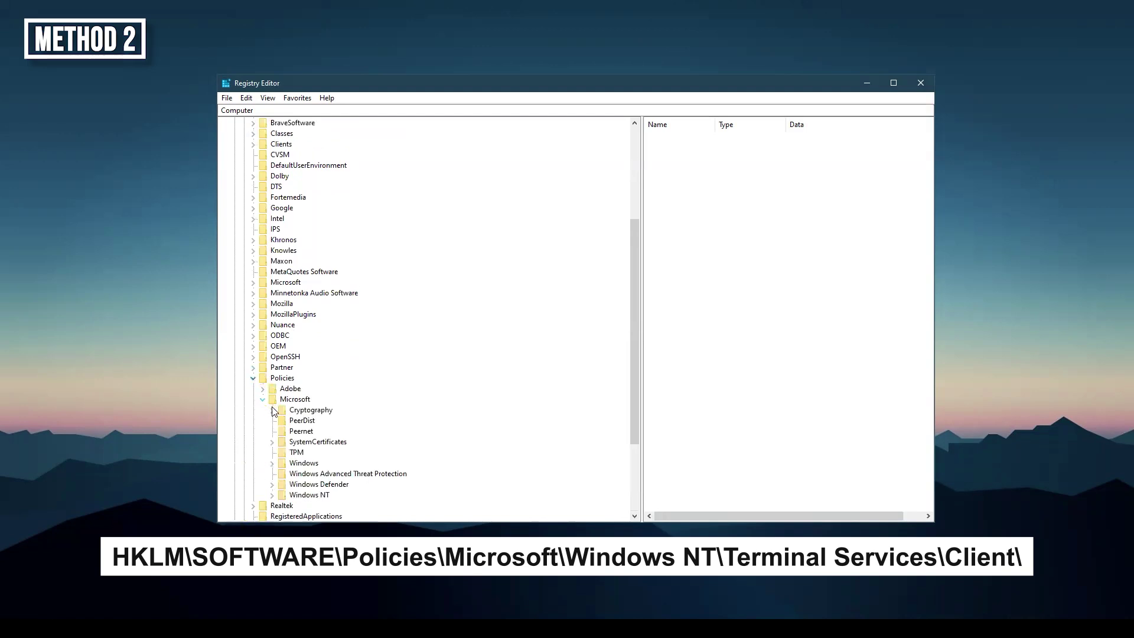
{"action": "scroll", "coordinate": [322, 442], "scroll_direction": "down", "scroll_amount": 4}
{"action": "left_click", "coordinate": [272, 378]}
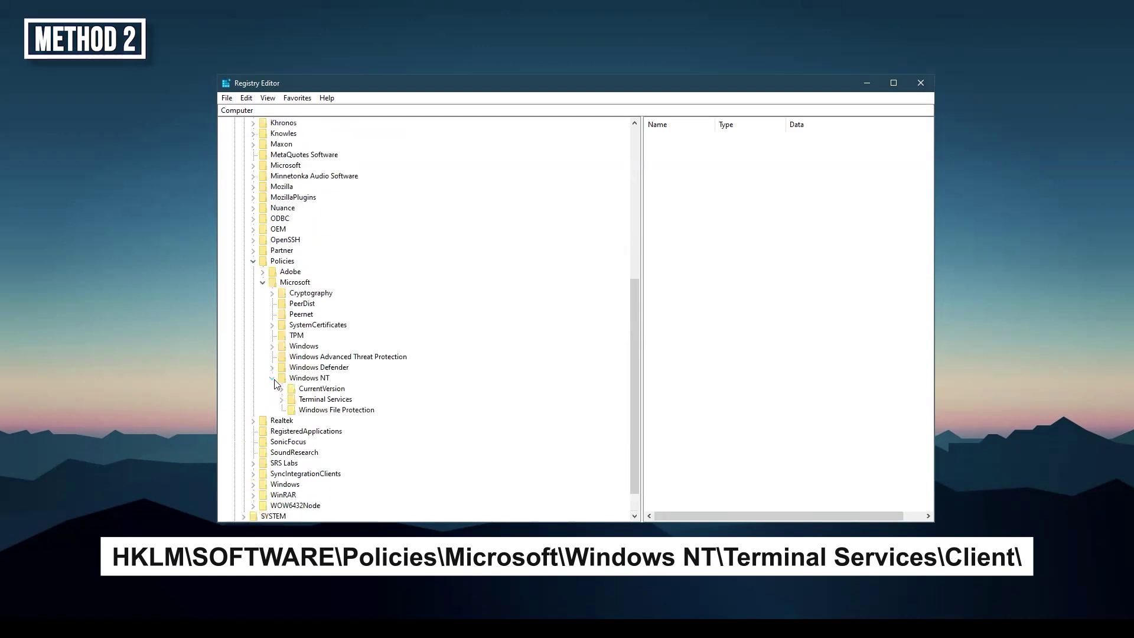
{"action": "left_click", "coordinate": [281, 400]}
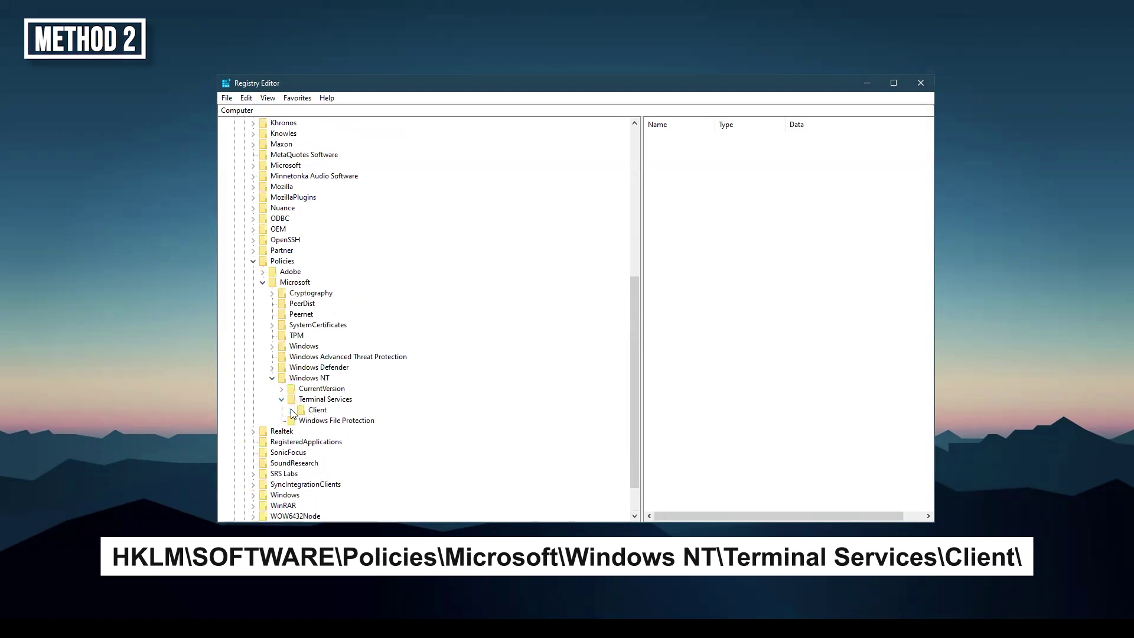
{"action": "left_click", "coordinate": [292, 410]}
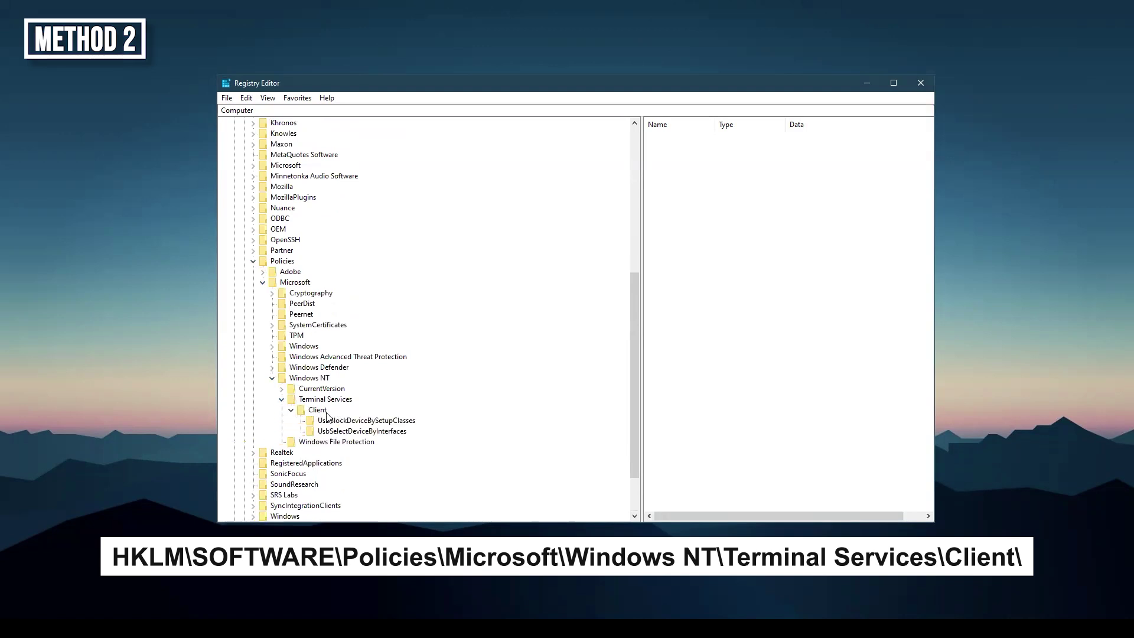
{"action": "double_click", "coordinate": [320, 410]}
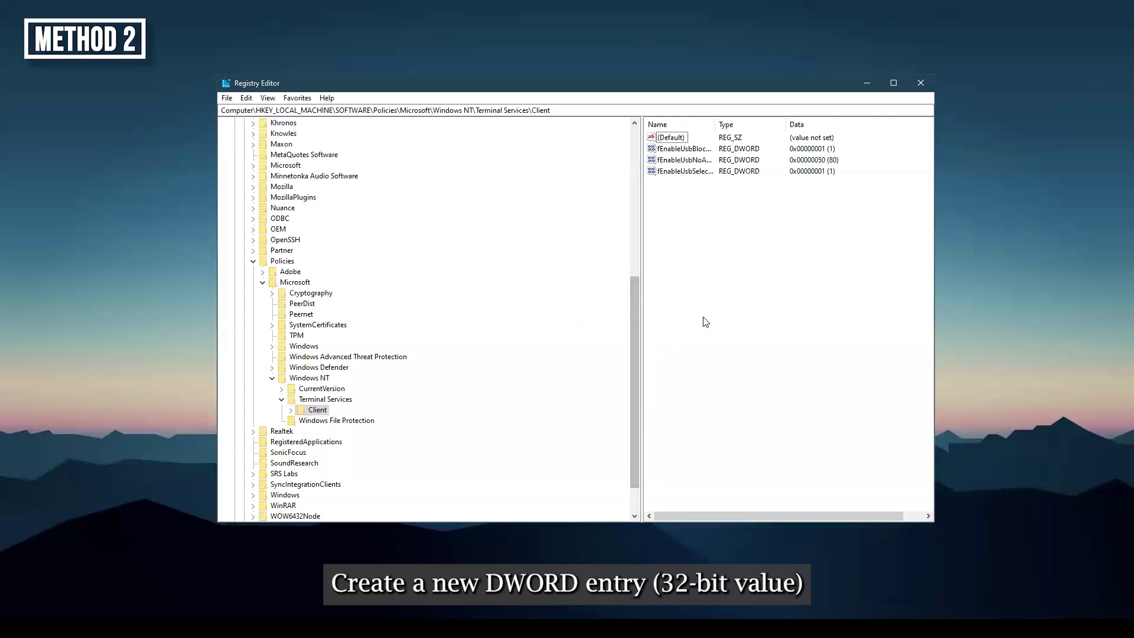
Step: Create the DWORD (32-bit) value fClientDisableUDP under Client with data 1
{"action": "right_click", "coordinate": [687, 219]}
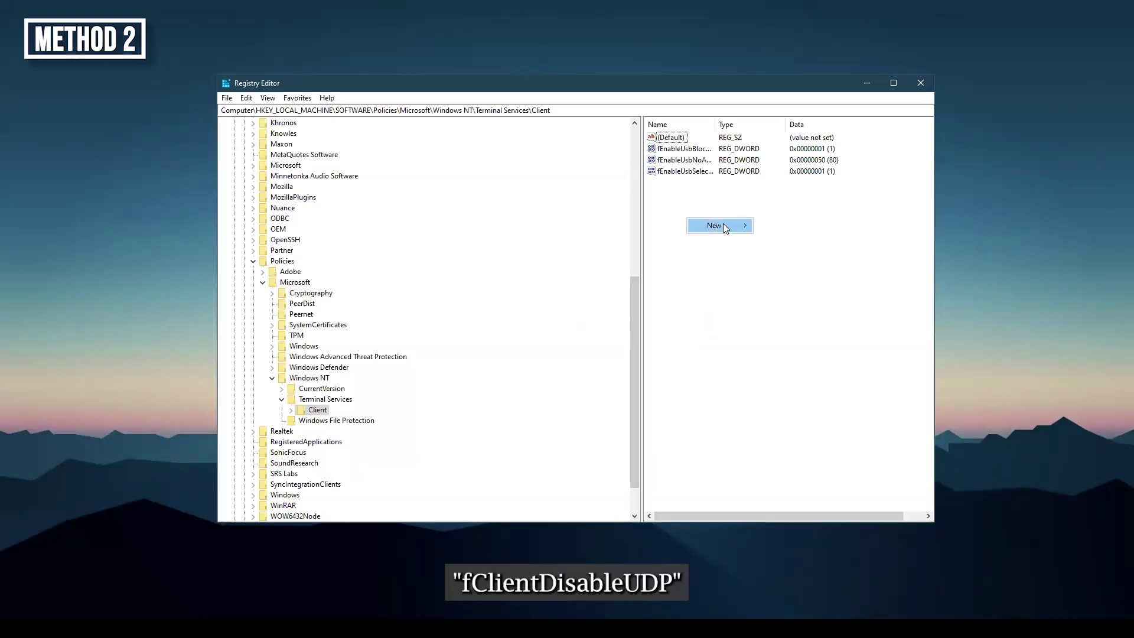
{"action": "mouse_move", "coordinate": [723, 223]}
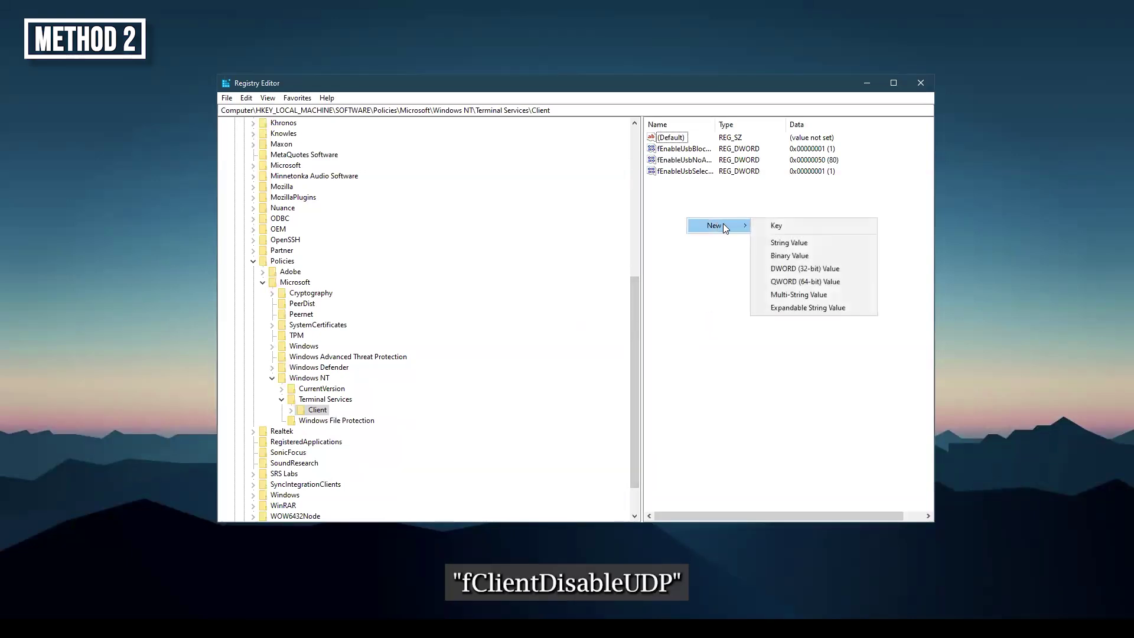
{"action": "left_click", "coordinate": [805, 269]}
{"action": "type", "text": "fClientDisableUDP"}
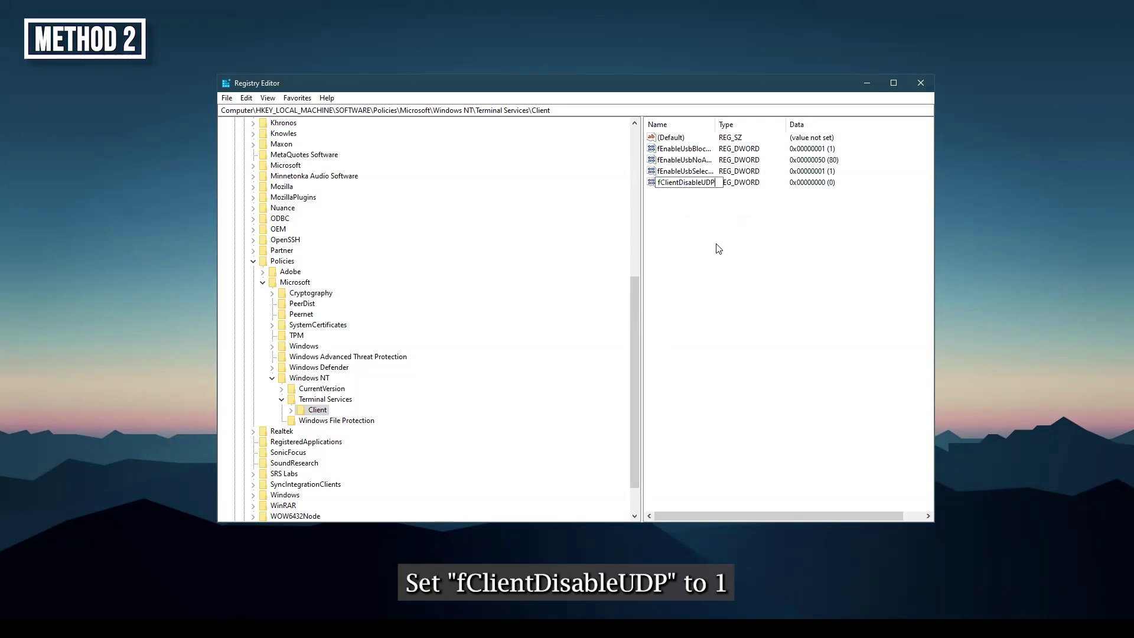
{"action": "key", "text": "Return"}
{"action": "double_click", "coordinate": [696, 183]}
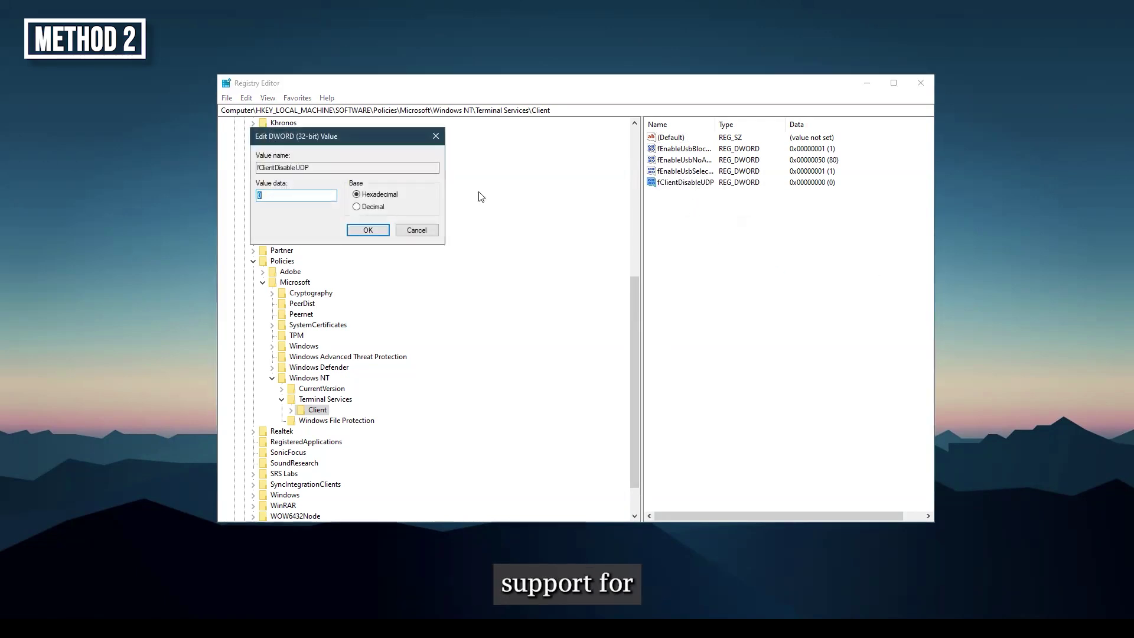
{"action": "left_click", "coordinate": [365, 229]}
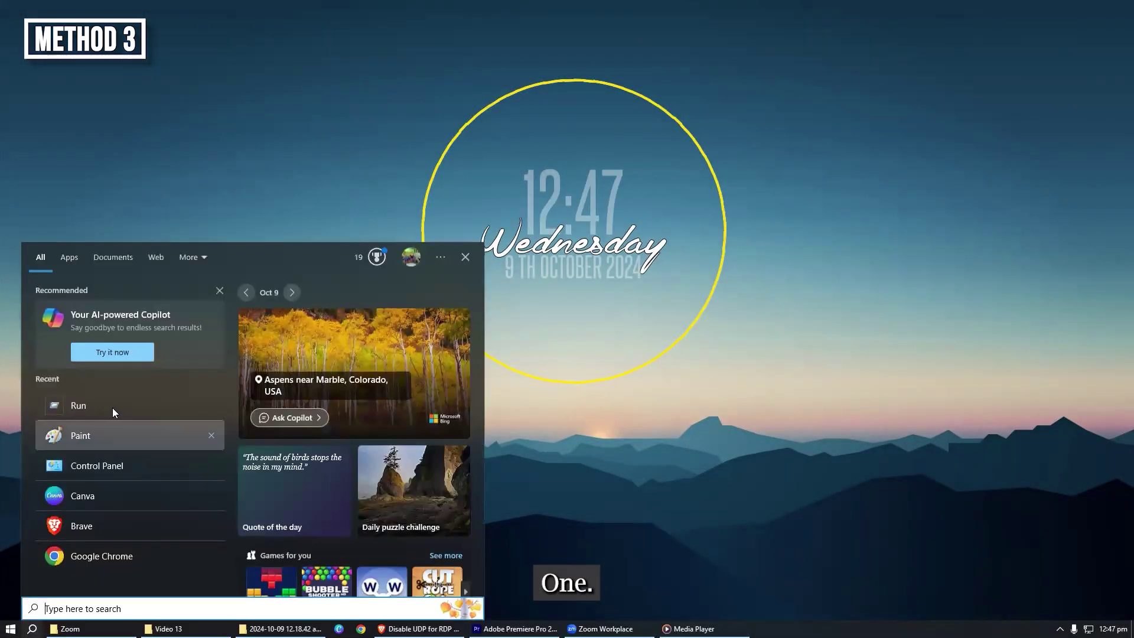
Step: Launch Local Group Policy Editor and go to Remote Desktop Services > Remote Desktop Connection Client
{"action": "left_click", "coordinate": [113, 408]}
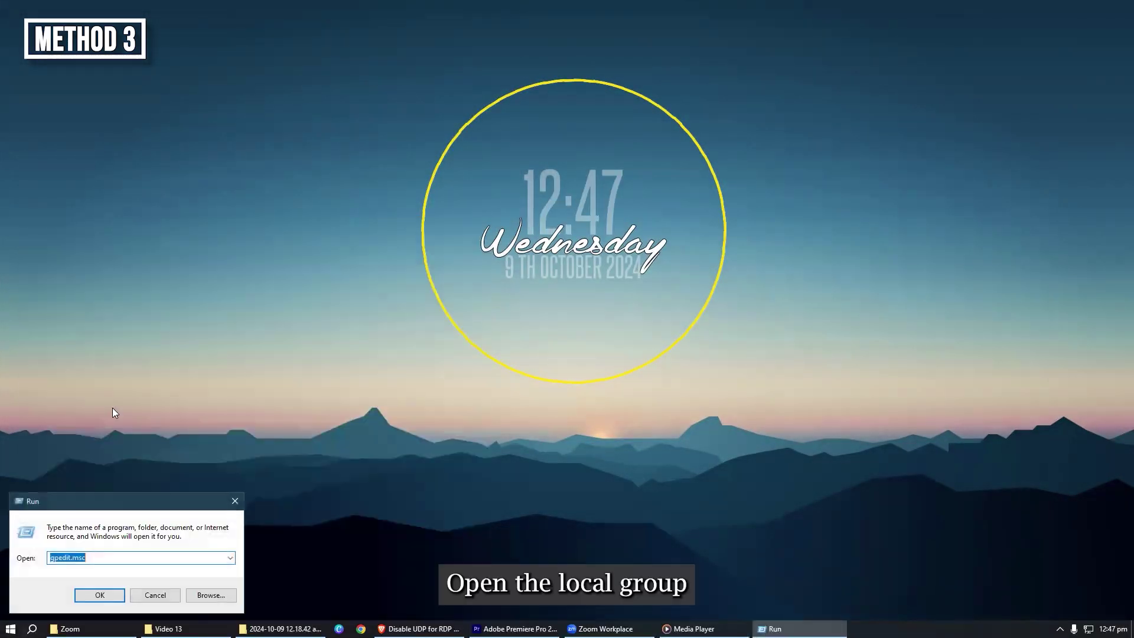
{"action": "left_click", "coordinate": [101, 596]}
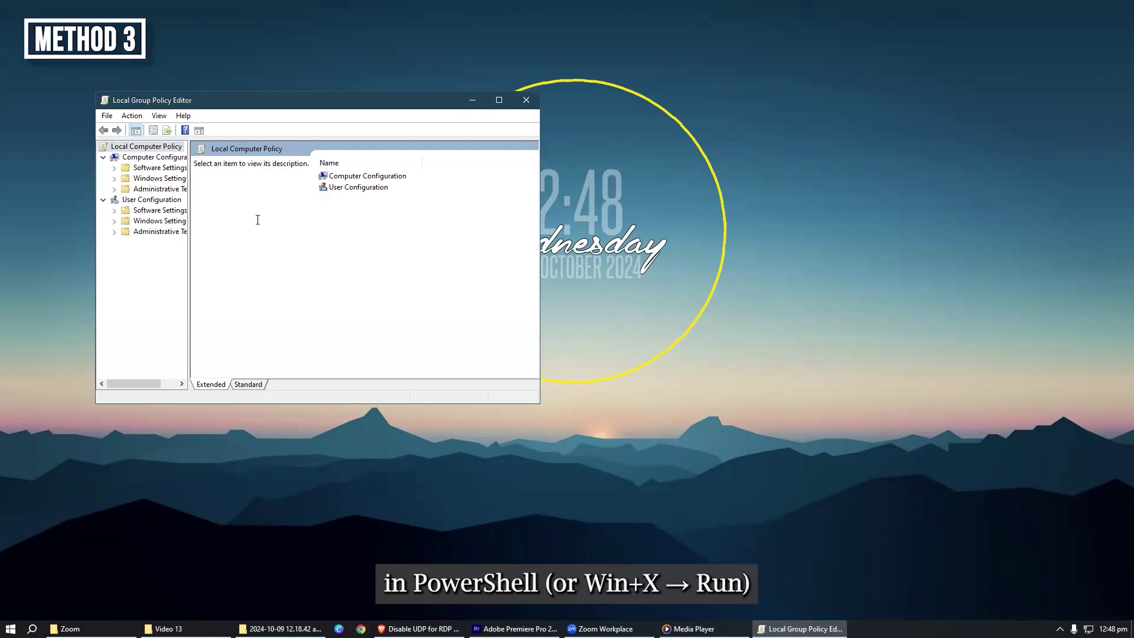
{"action": "left_click", "coordinate": [155, 157]}
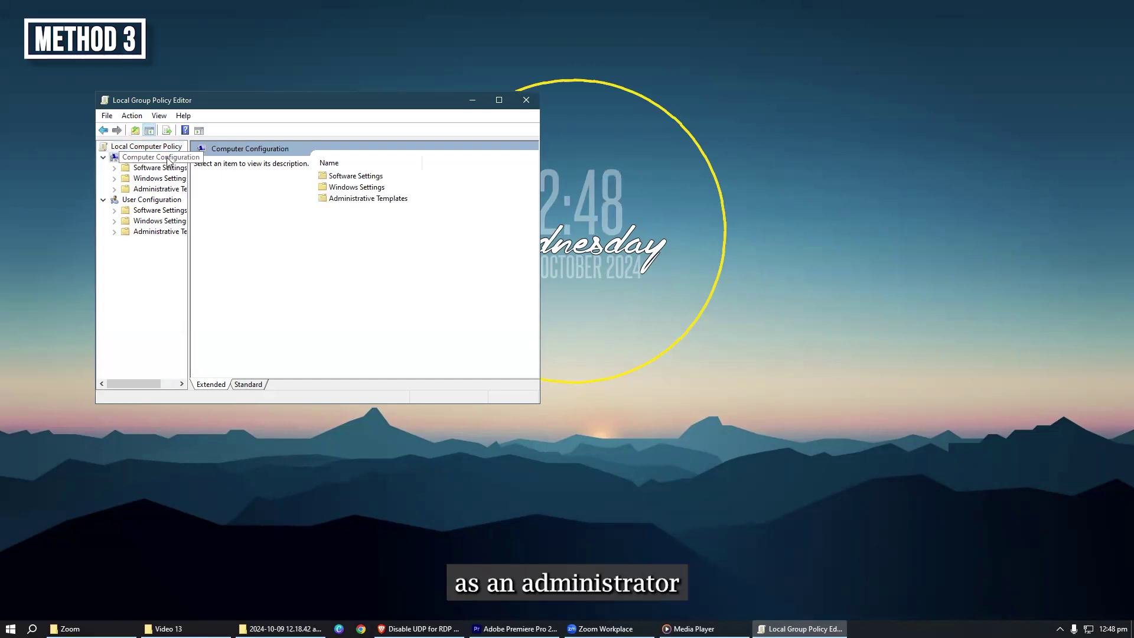
{"action": "double_click", "coordinate": [363, 199]}
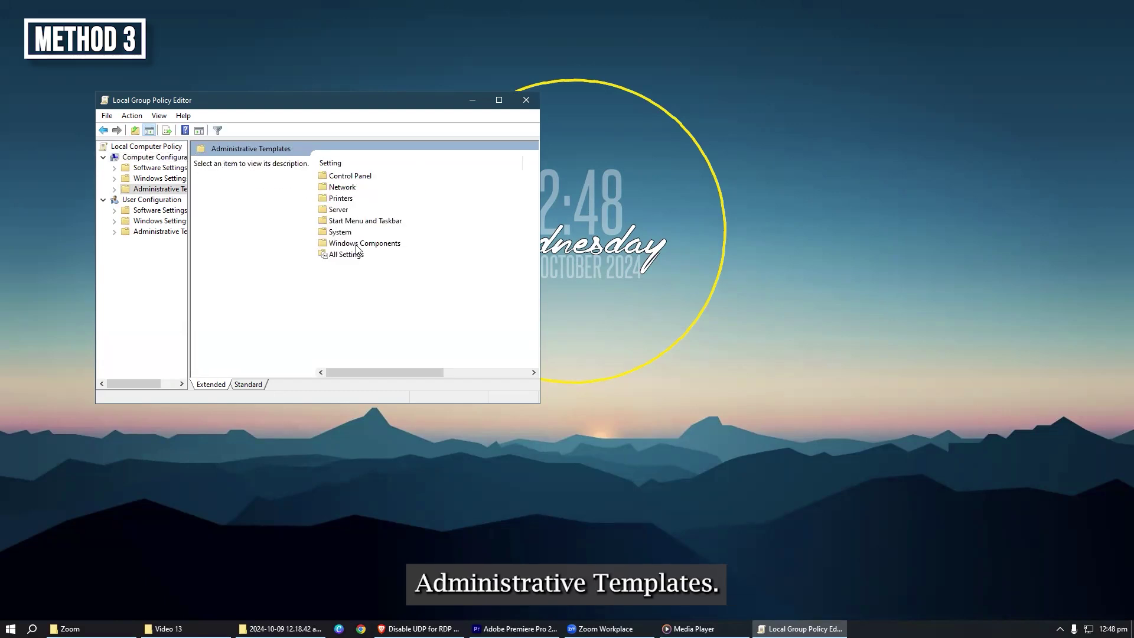
{"action": "double_click", "coordinate": [356, 244]}
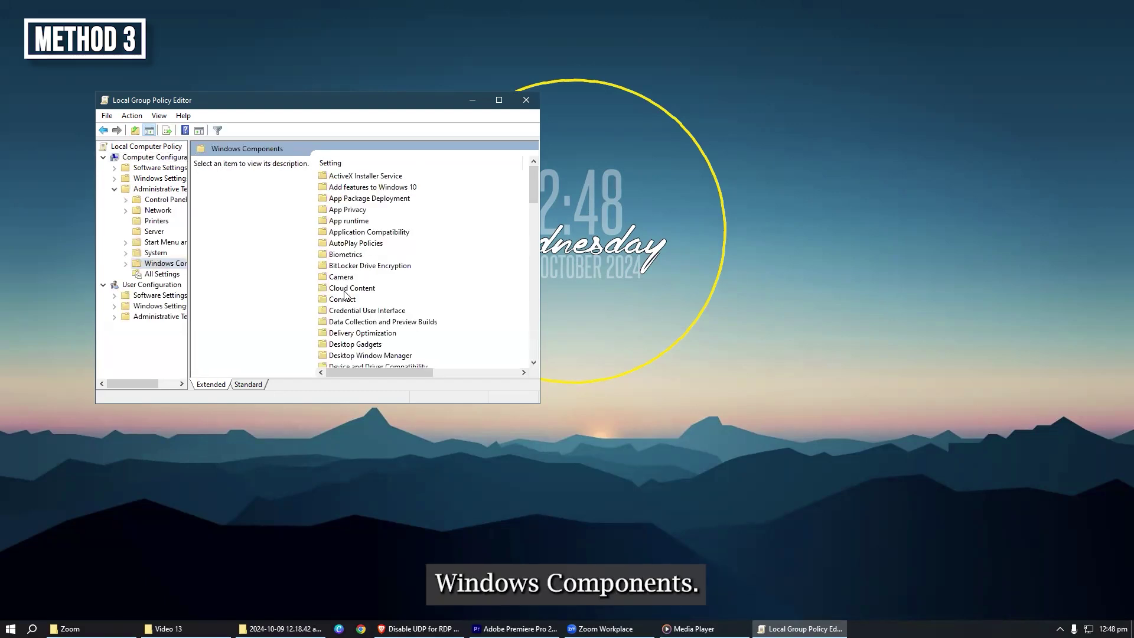
{"action": "scroll", "coordinate": [387, 288], "scroll_direction": "down", "scroll_amount": 13}
{"action": "double_click", "coordinate": [383, 324]}
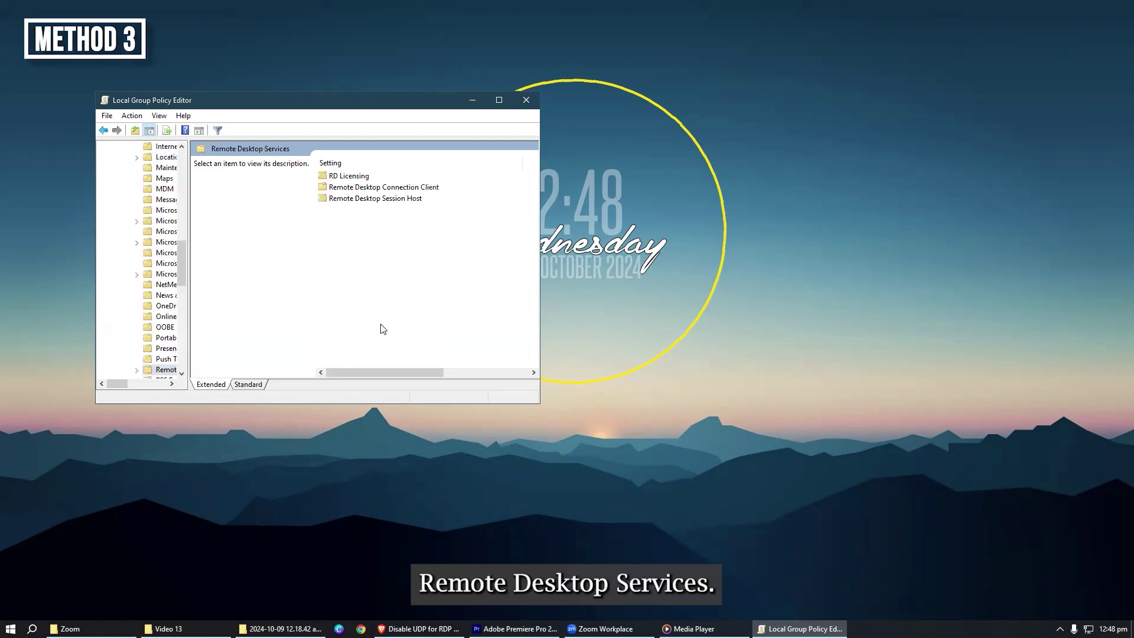
{"action": "double_click", "coordinate": [396, 187]}
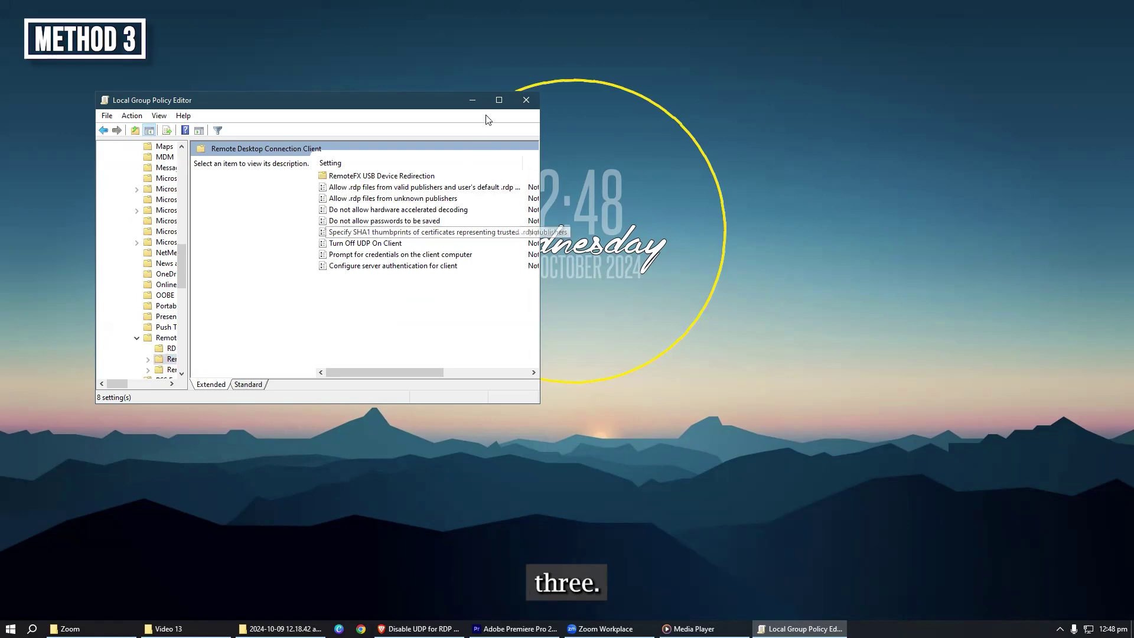
Step: Set the Turn Off UDP On Client policy to Enabled and apply it
{"action": "left_click", "coordinate": [499, 100]}
{"action": "double_click", "coordinate": [285, 148]}
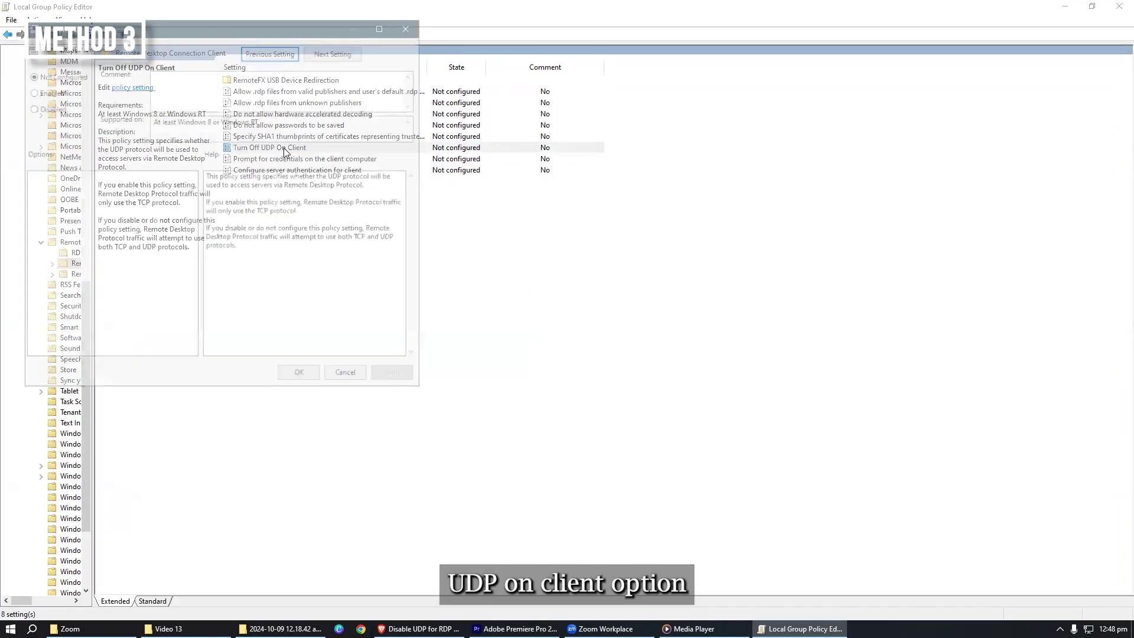
{"action": "left_click", "coordinate": [29, 90]}
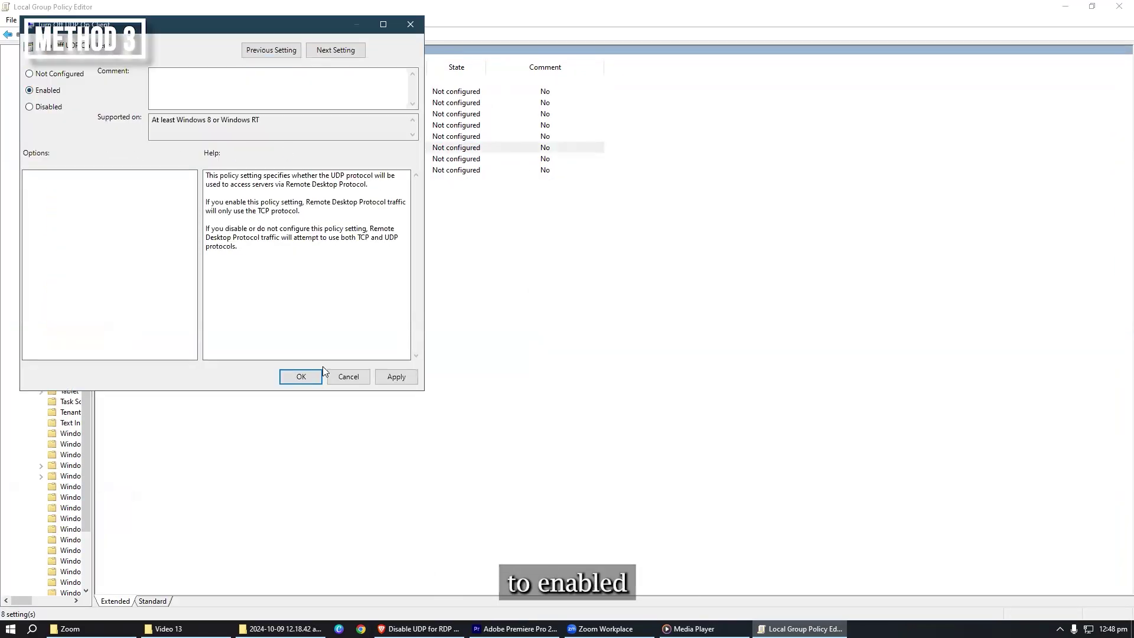
{"action": "left_click", "coordinate": [413, 378]}
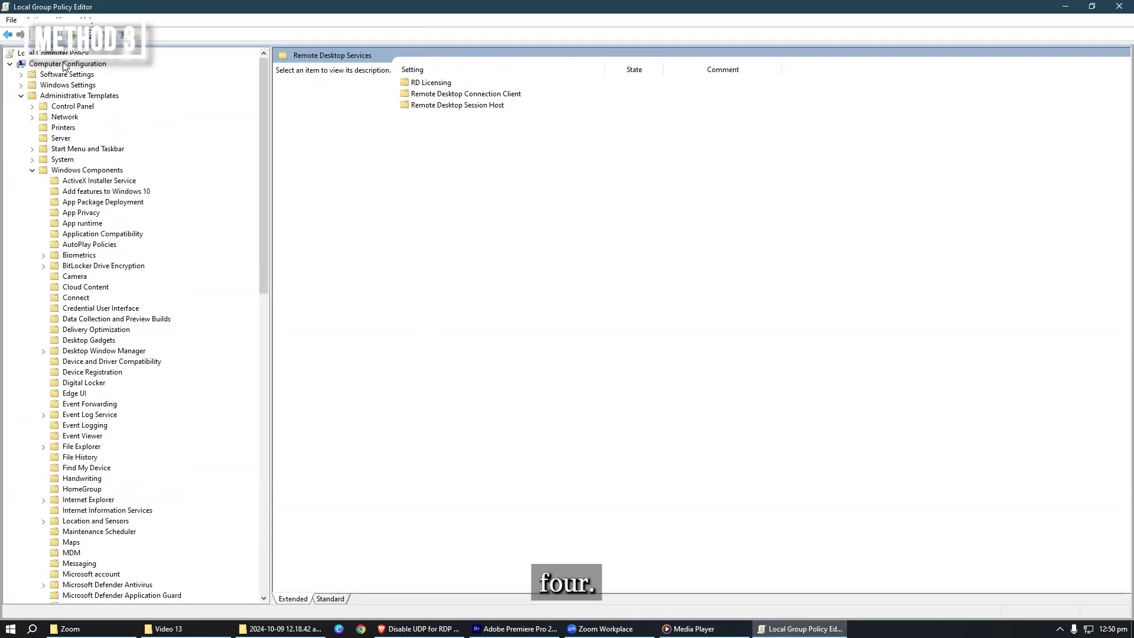
{"action": "left_click", "coordinate": [65, 64]}
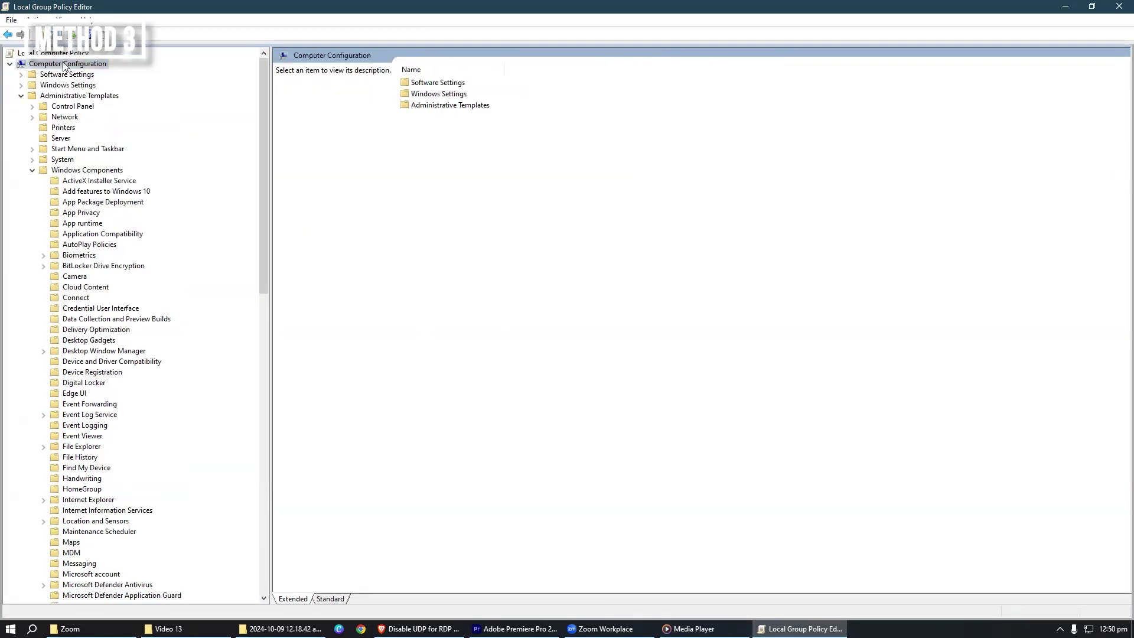
Step: Navigate to Remote Desktop Services > Remote Desktop Session Host > Connections
{"action": "double_click", "coordinate": [472, 107]}
{"action": "double_click", "coordinate": [455, 151]}
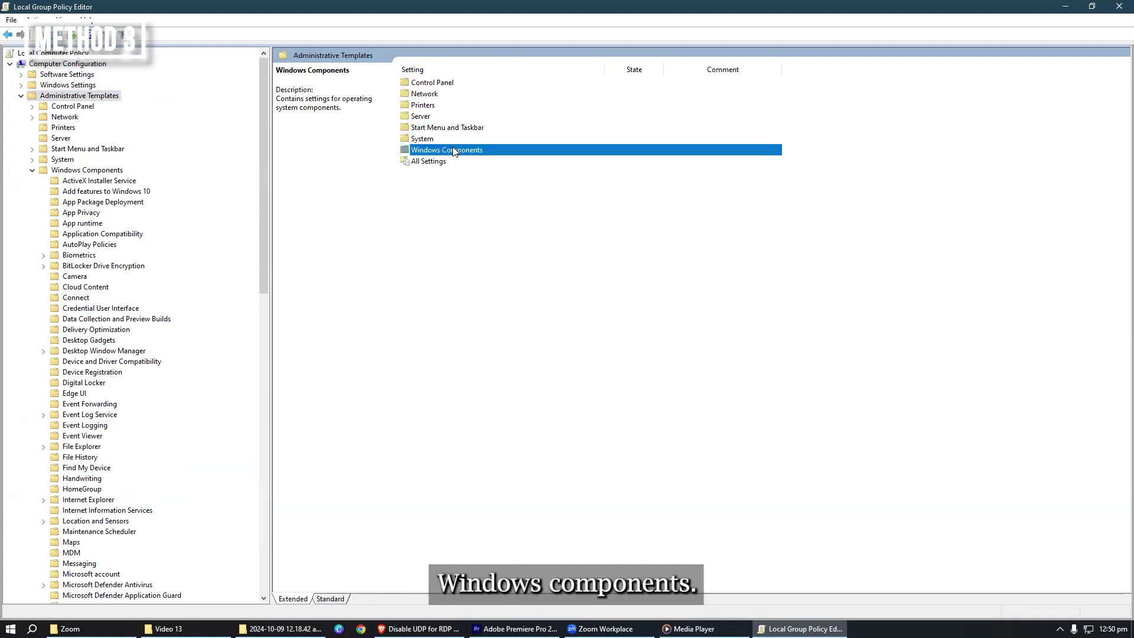
{"action": "scroll", "coordinate": [513, 423], "scroll_direction": "down", "scroll_amount": 7}
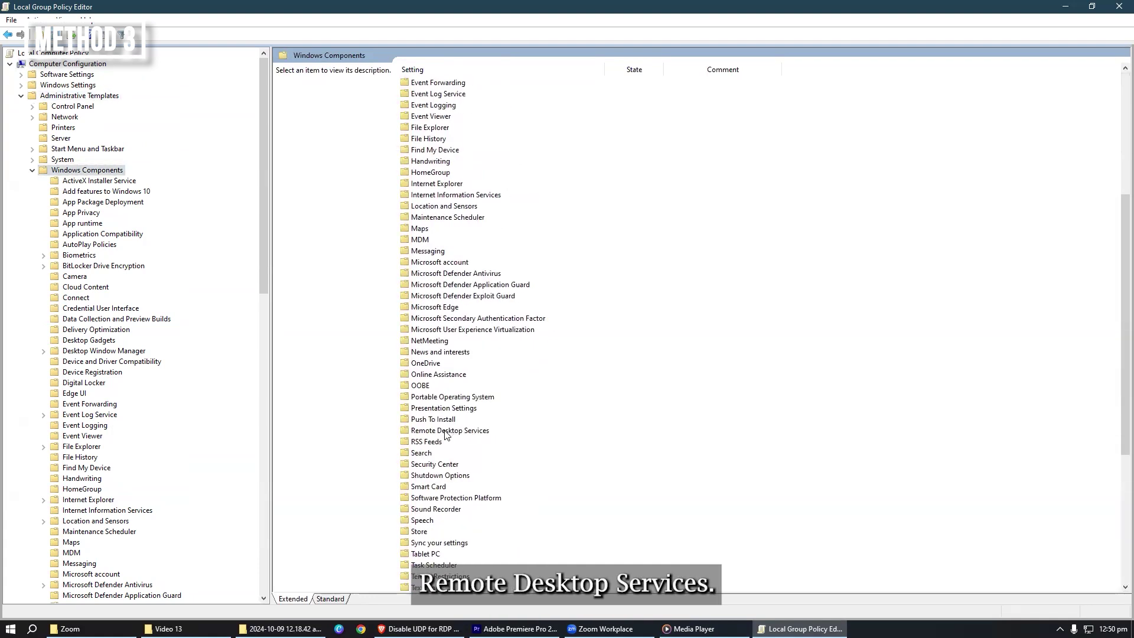
{"action": "double_click", "coordinate": [446, 432]}
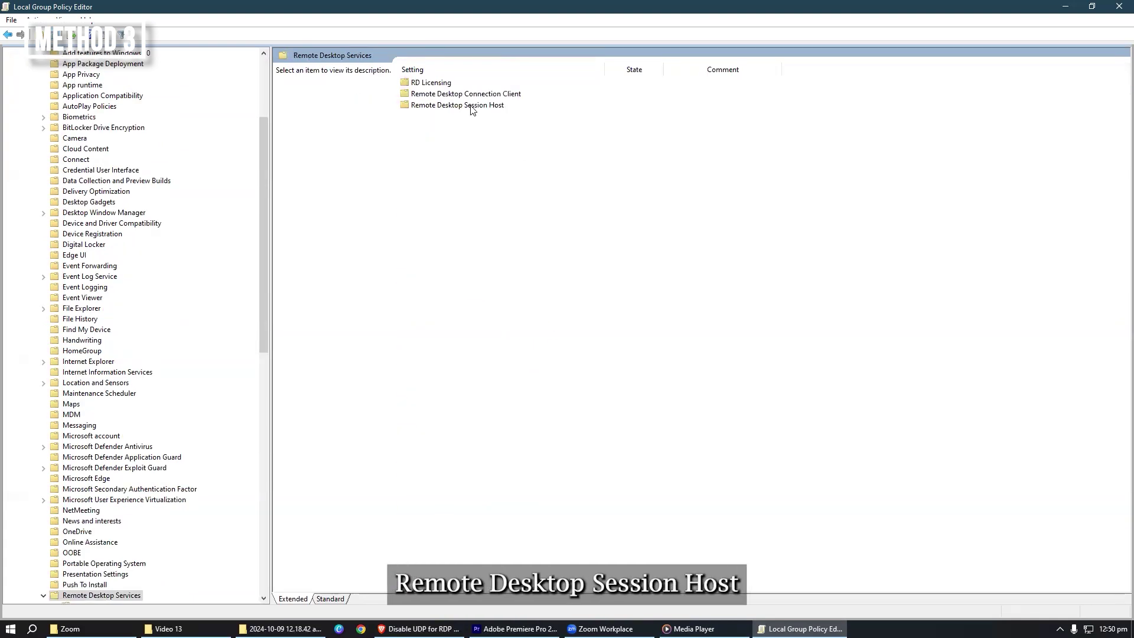
{"action": "double_click", "coordinate": [472, 106]}
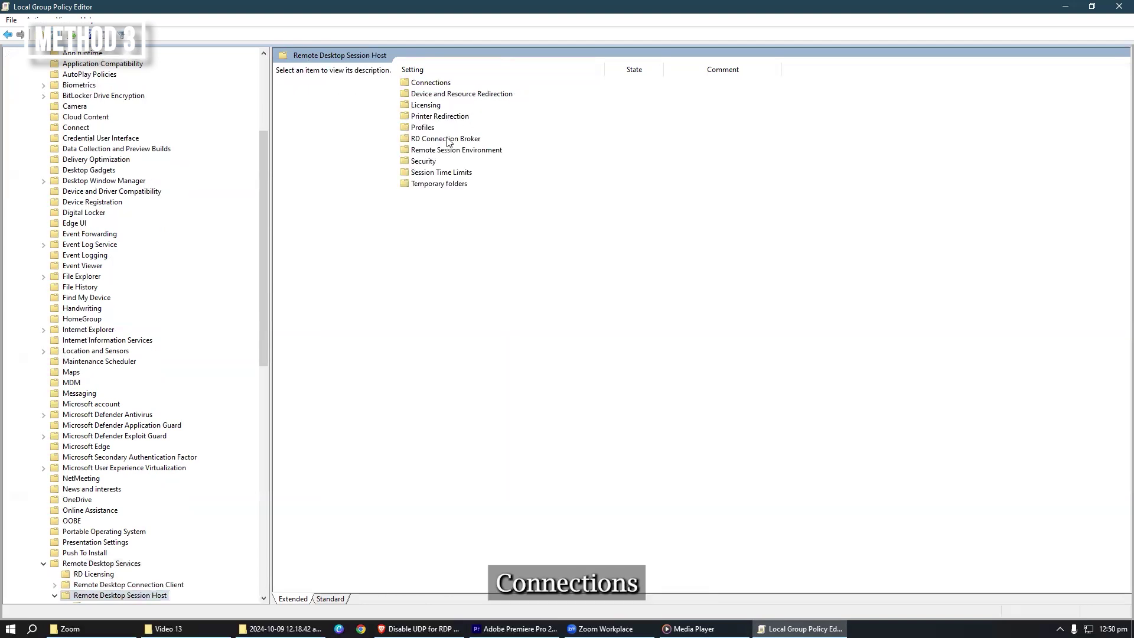
{"action": "double_click", "coordinate": [439, 85]}
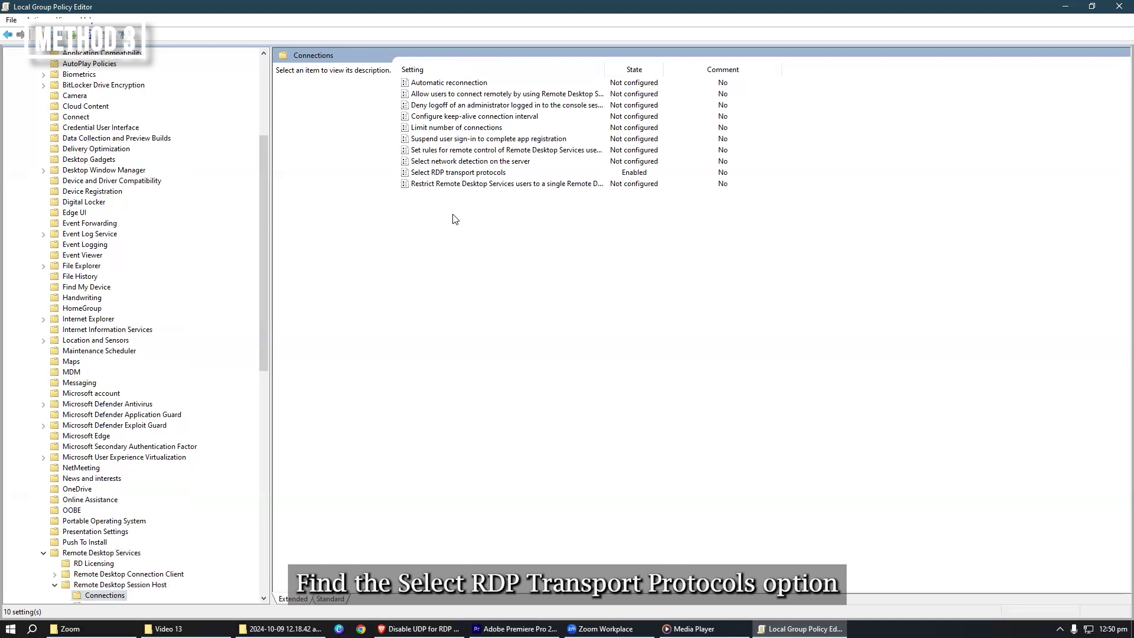
Step: Enable Select RDP transport protocols with transport type Use only TCP, applying and confirming
{"action": "left_click", "coordinate": [478, 173]}
{"action": "double_click", "coordinate": [477, 173]}
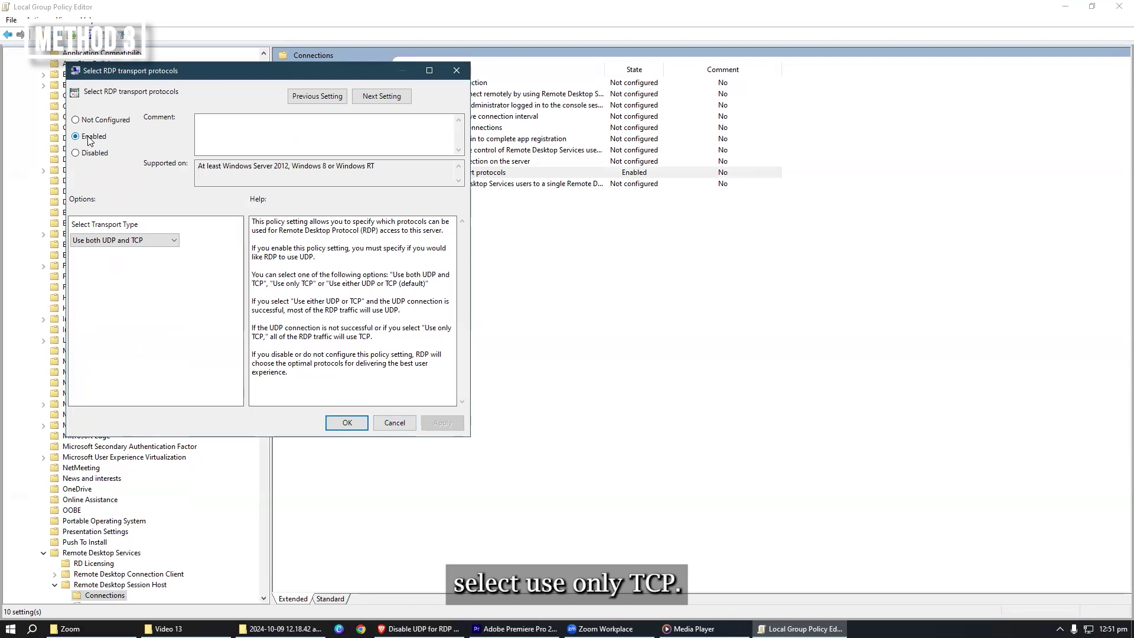
{"action": "left_click", "coordinate": [149, 241]}
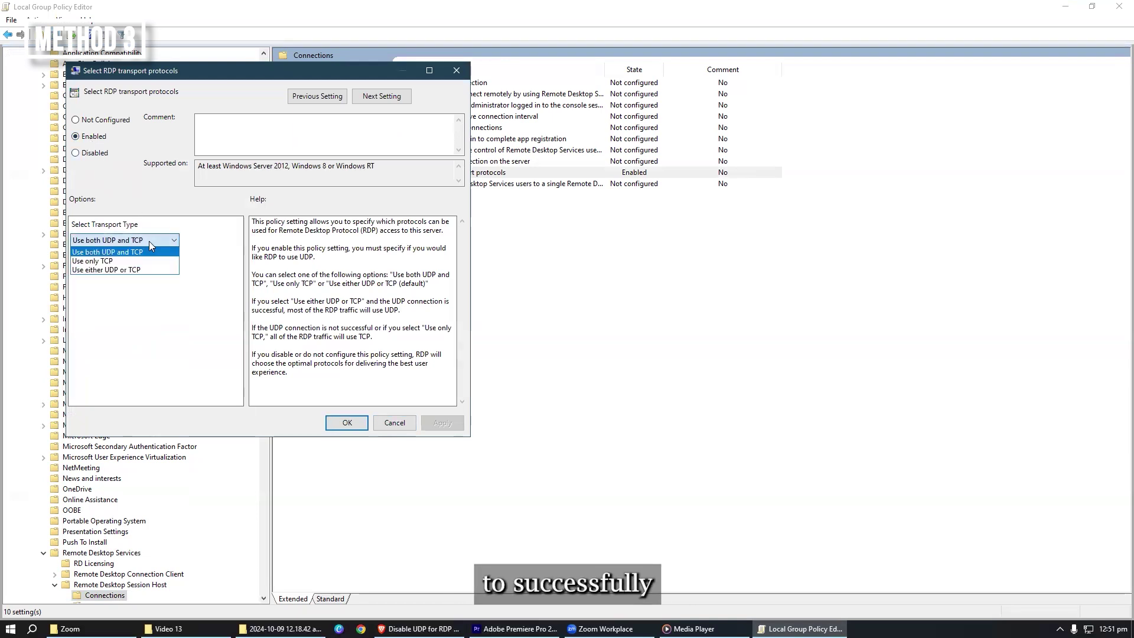
{"action": "left_click", "coordinate": [99, 260]}
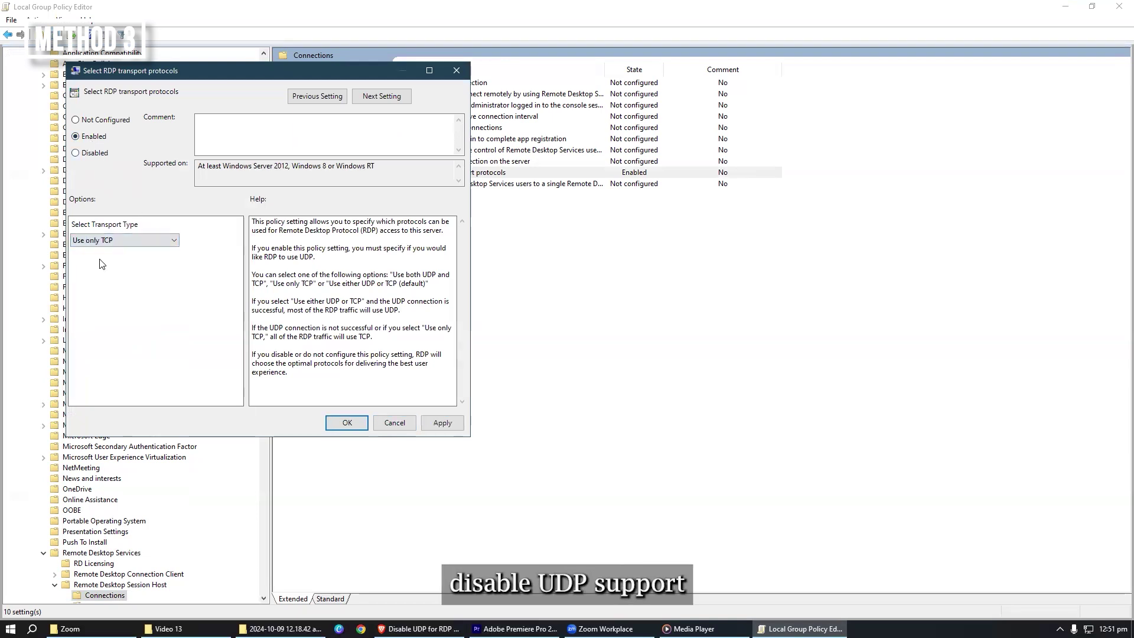
{"action": "left_click", "coordinate": [440, 424]}
{"action": "left_click", "coordinate": [347, 423]}
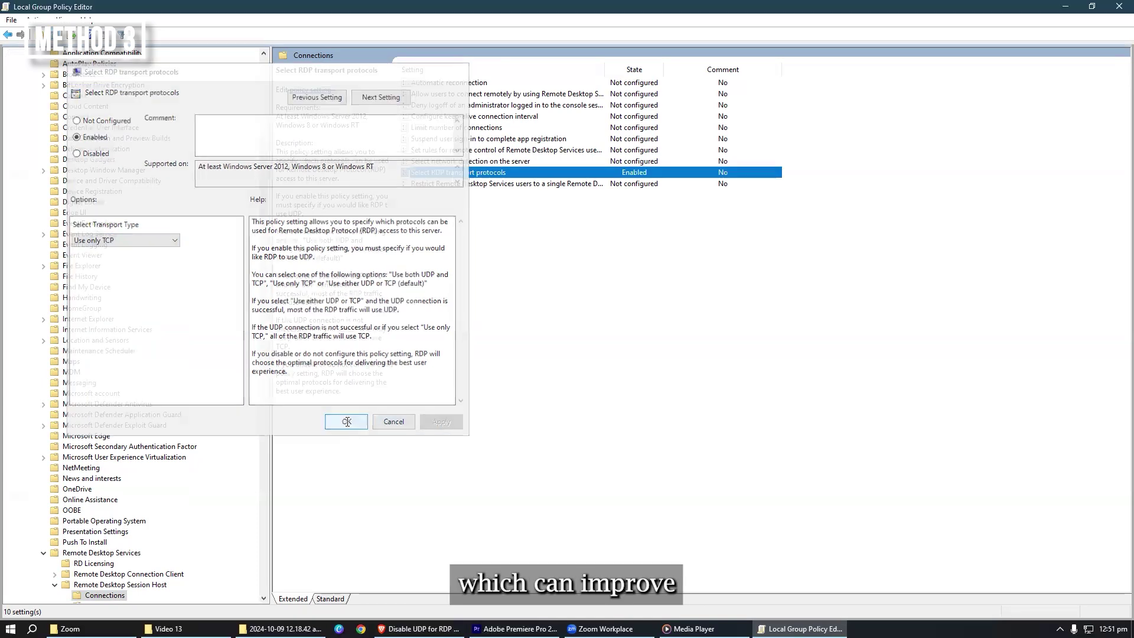